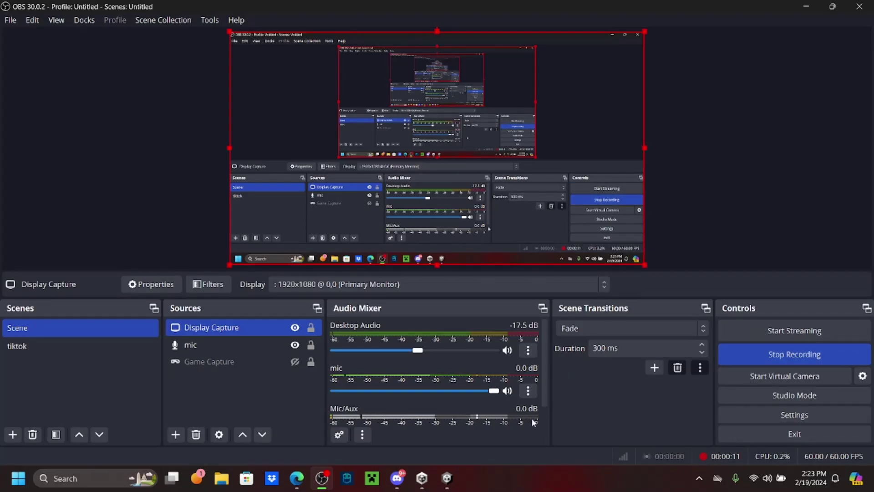
Step: Leave the tutorial video and open the #hit-sound-script Discord channel with the HitSoundsV2 package
left_click(296, 478)
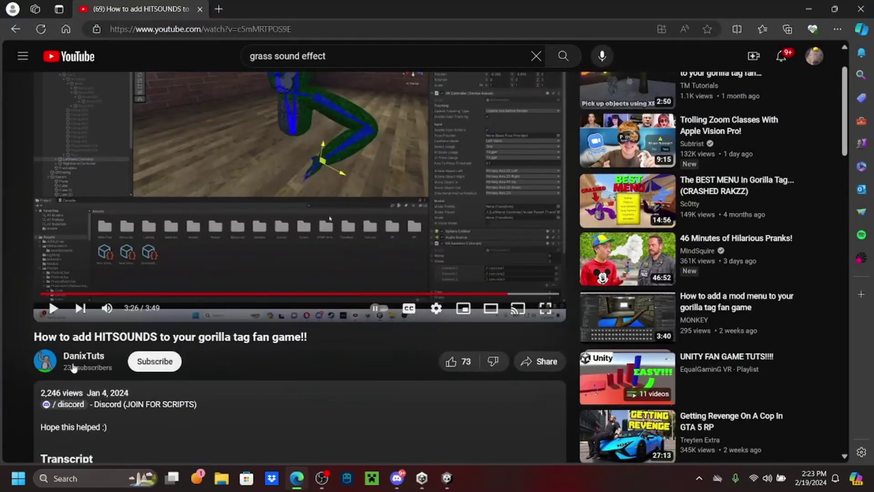
left_click(808, 9)
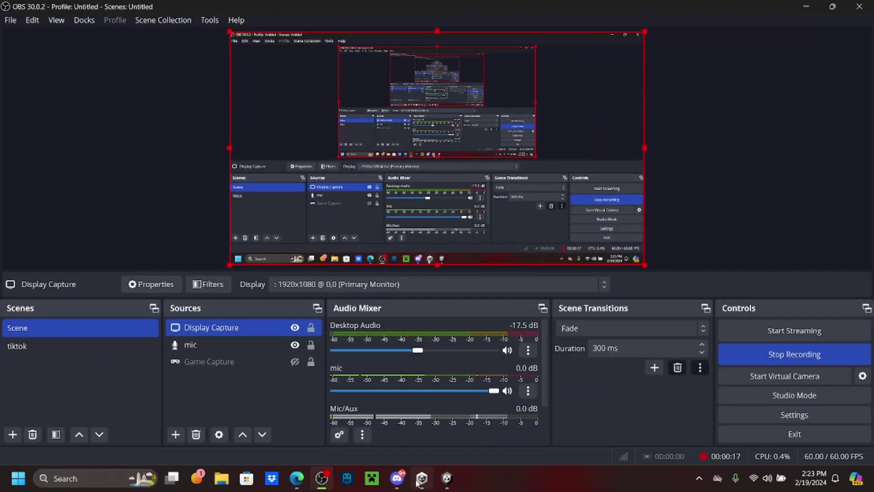
left_click(397, 478)
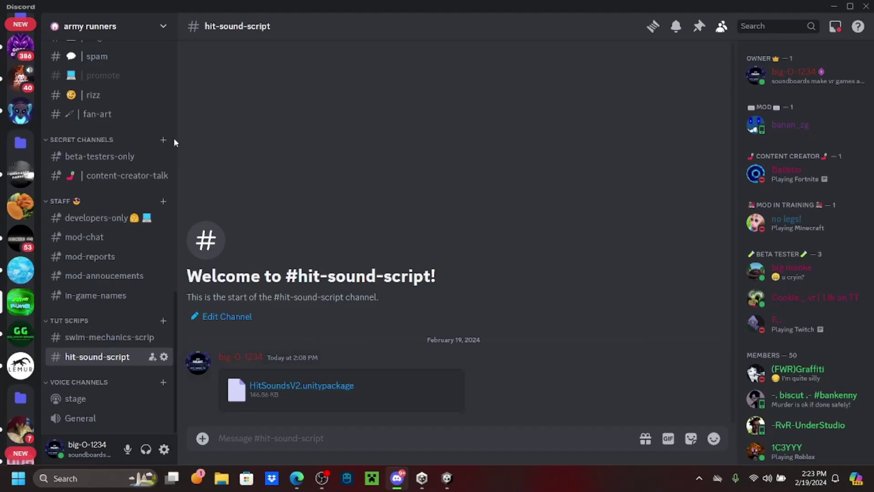
Step: In the army runners 1v1 Unity project, show the Assets root and select the HitSoundsV2 folder
left_click(446, 478)
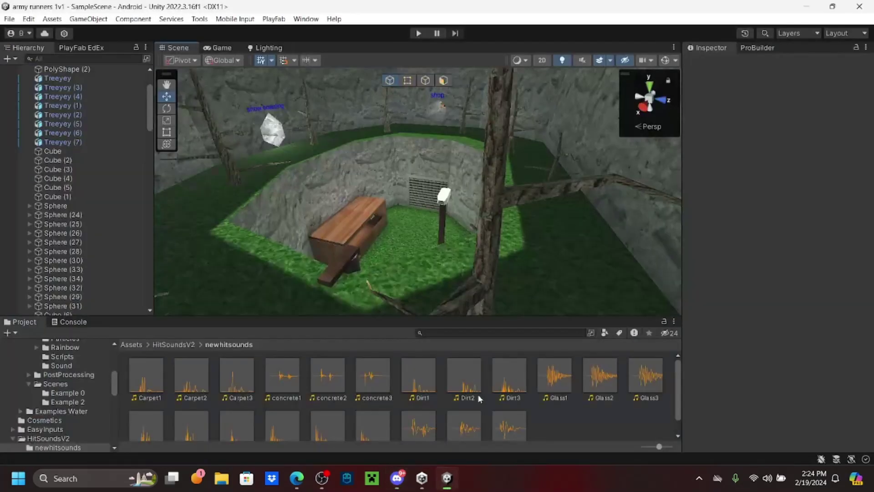
scroll(551, 414, "down", 1)
scroll(51, 395, "up", 3)
left_click(41, 388)
scroll(427, 433, "down", 1)
right_click(335, 427)
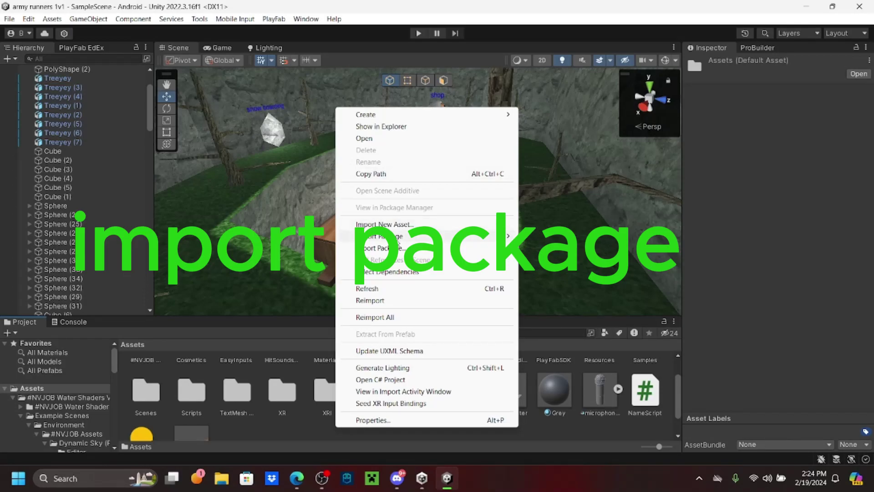
left_click(556, 434)
scroll(274, 395, "up", 1)
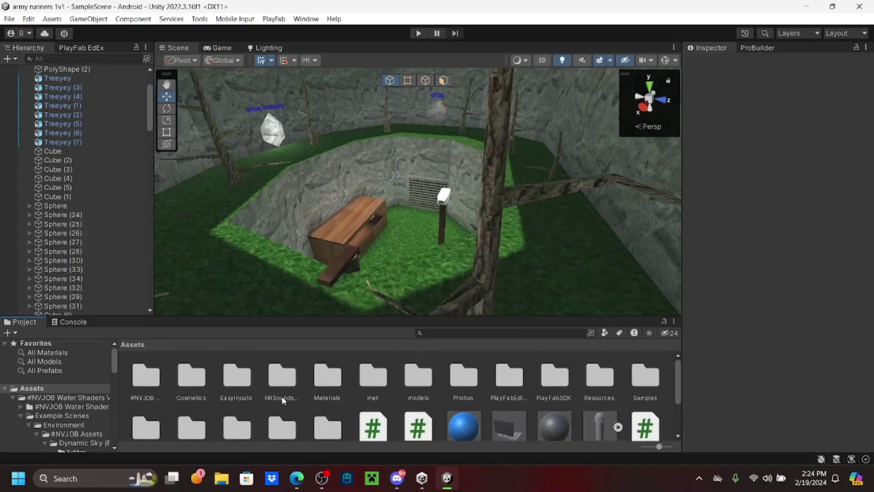
left_click(282, 377)
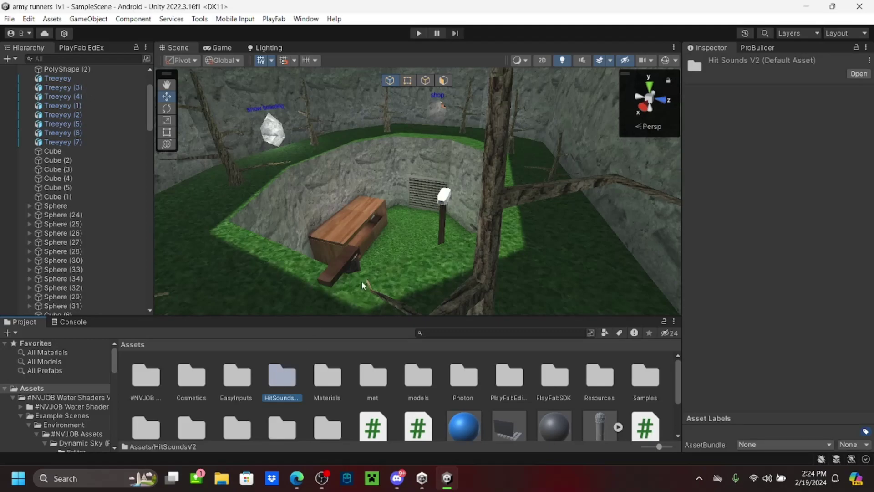
scroll(95, 175, "up", 3)
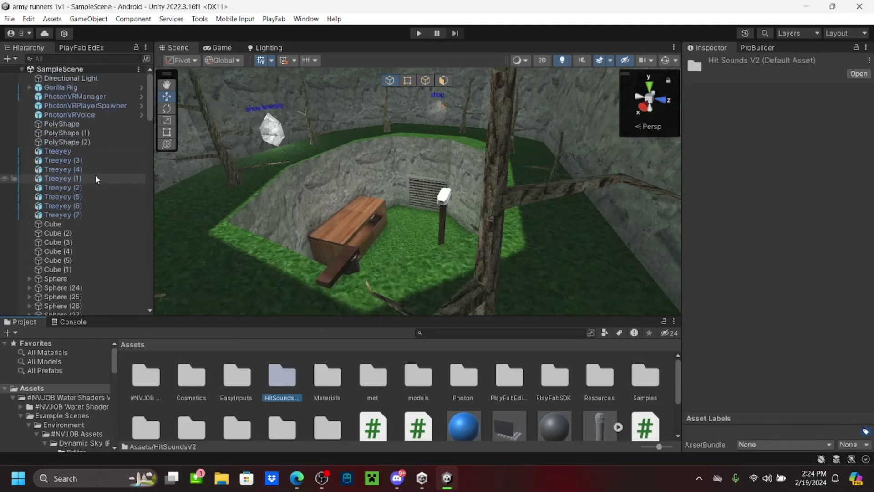
Step: Expand Gorilla Rig > GorillaPlayer and select both LeftHand and RightHand Controllers
left_click(30, 87)
left_click(37, 114)
scroll(93, 113, "down", 2)
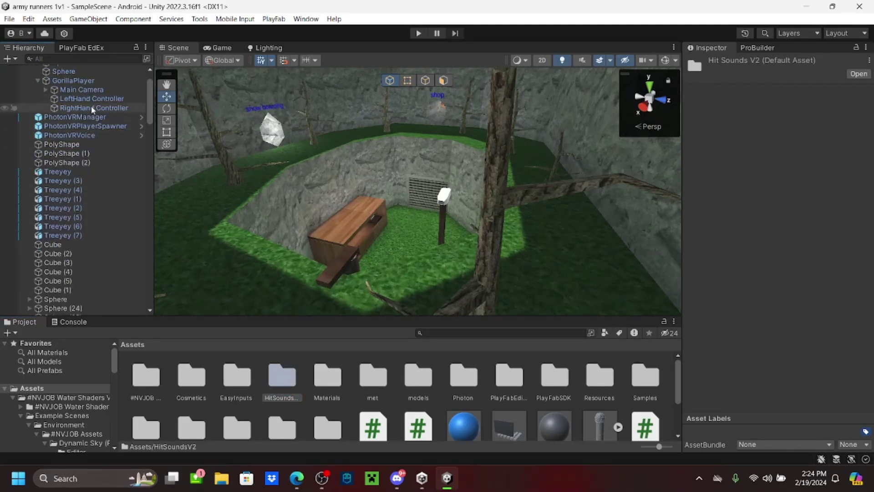
left_click(91, 101)
left_click(90, 106, "ctrl")
scroll(773, 319, "down", 5)
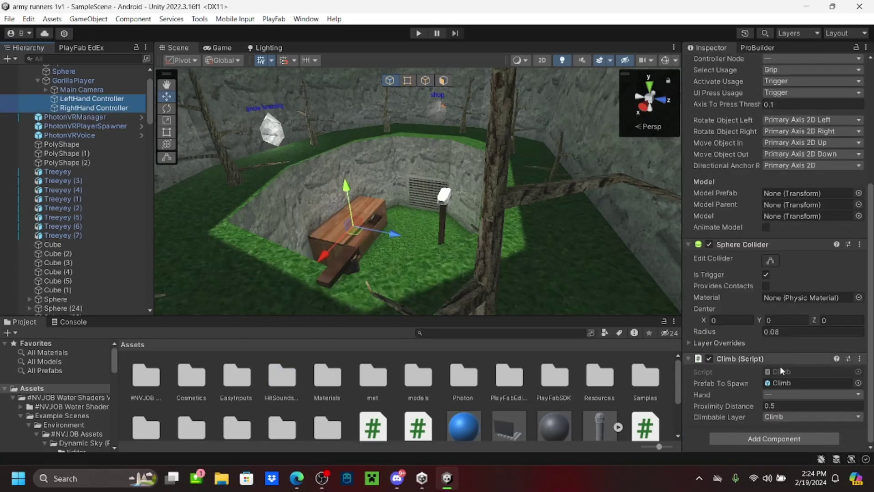
Step: Add a Sphere Collider to both hands, set as trigger with radius 0.06
left_click(739, 439)
key("BackSpace")
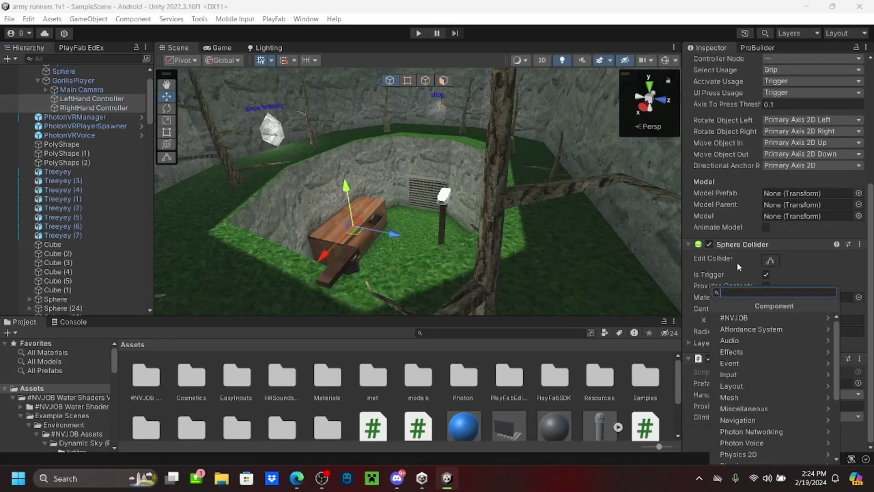
type("sphere")
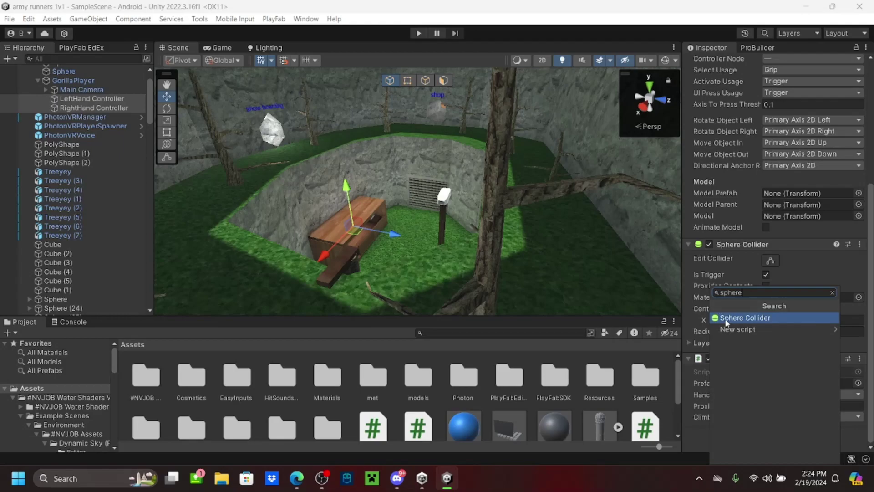
left_click(722, 317)
scroll(770, 370, "down", 3)
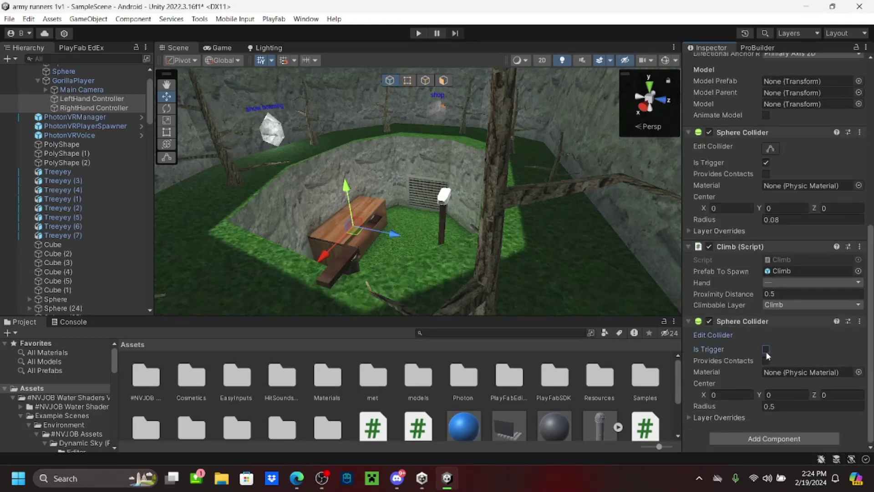
left_click(766, 349)
left_click(783, 406)
scroll(815, 196, "up", 10)
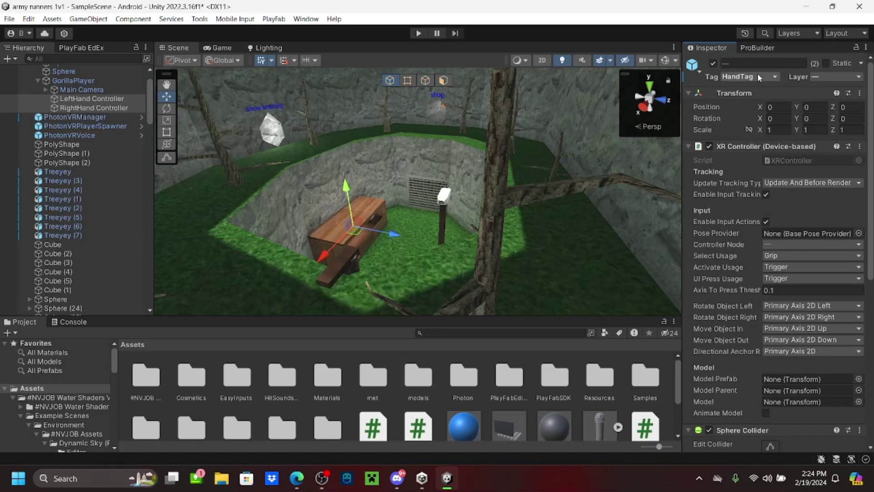
Step: Open the HitSoundsV2 folder and drag the HitSounds script onto the hand controllers' Inspector
scroll(757, 137, "down", 3)
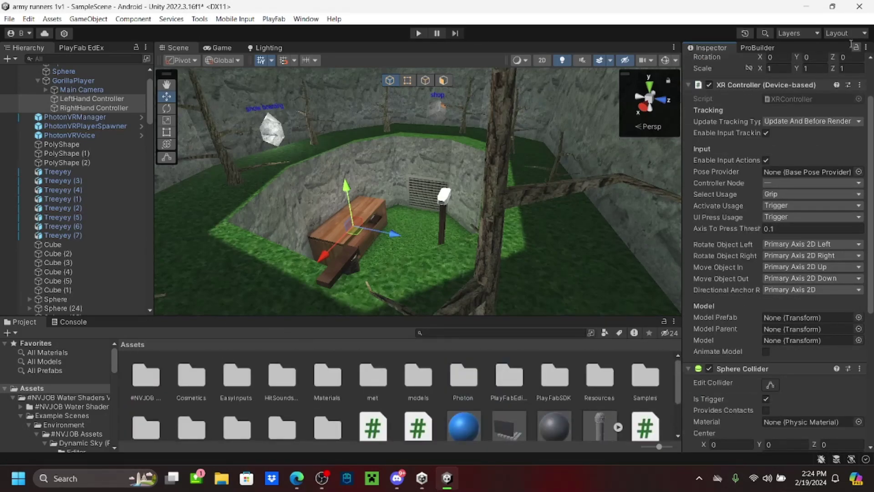
double_click(285, 386)
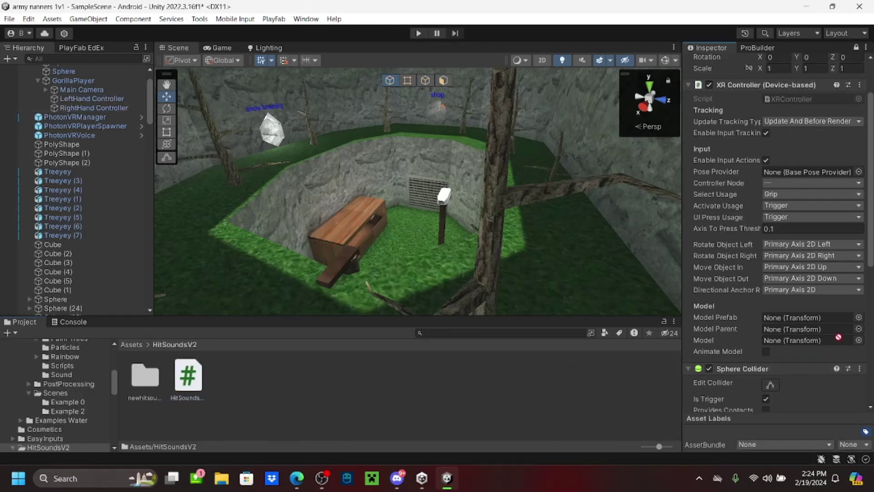
left_click_drag(746, 367, 759, 389)
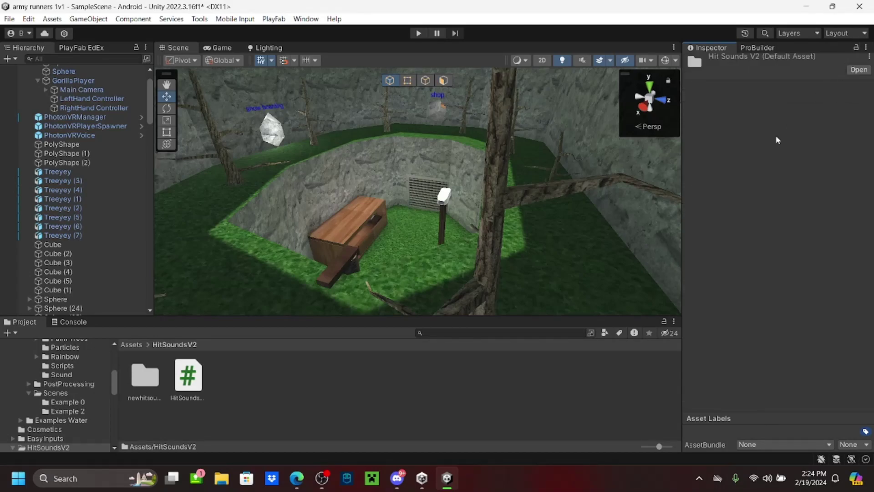
Step: Select both the LeftHand and RightHand Controllers in the Hierarchy
left_click(86, 98)
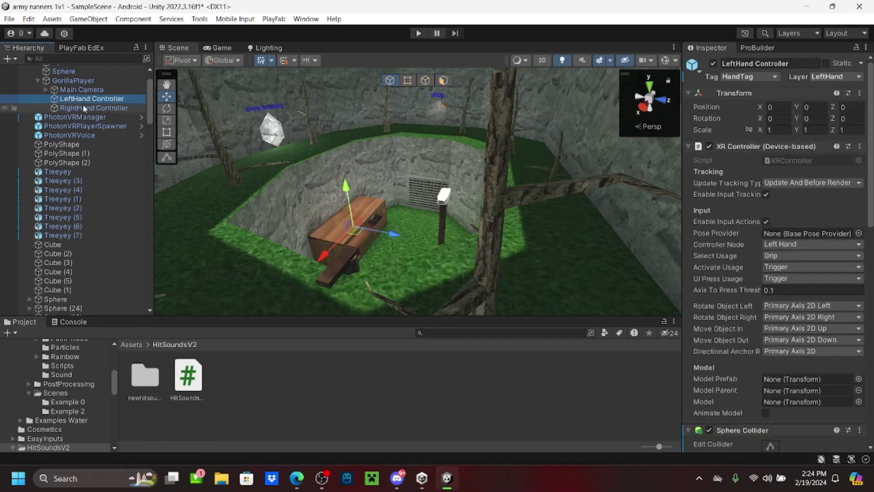
left_click(85, 107)
left_click(85, 100, "ctrl")
scroll(783, 283, "down", 10)
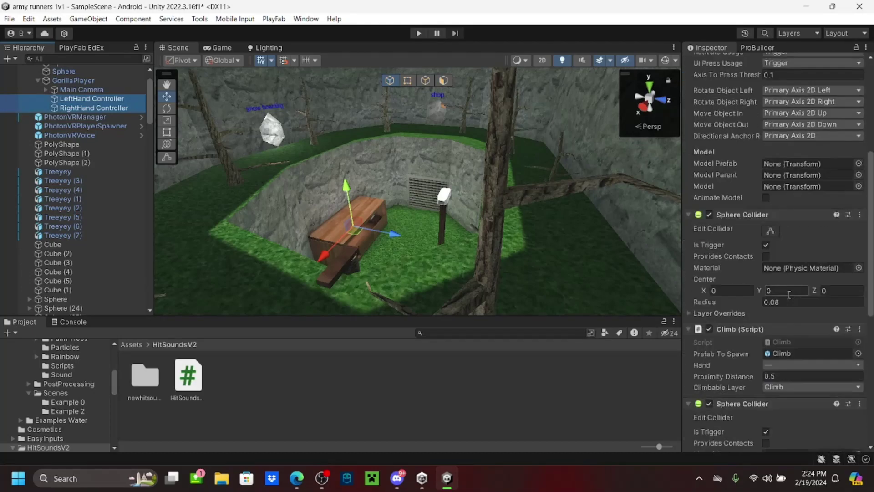
scroll(774, 291, "down", 3)
Step: Add an Audio Source component to both controllers via the 'audio s' component search
left_click(774, 438)
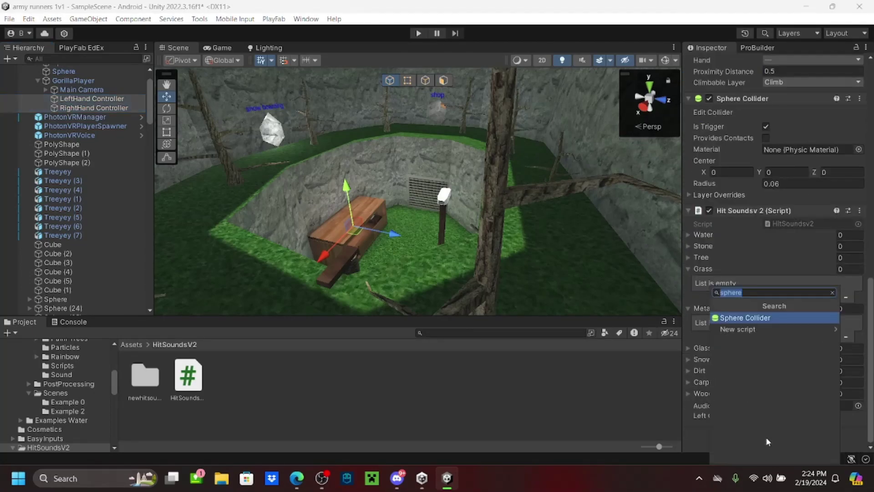
type("ad")
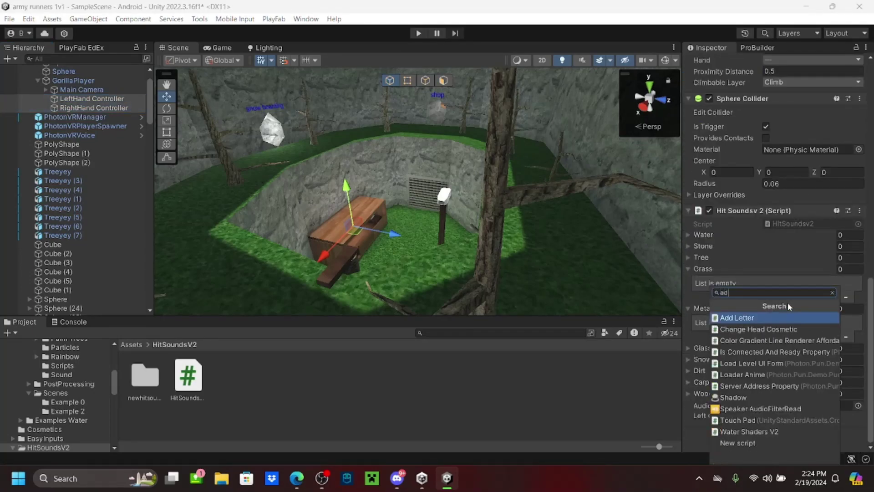
key("BackSpace")
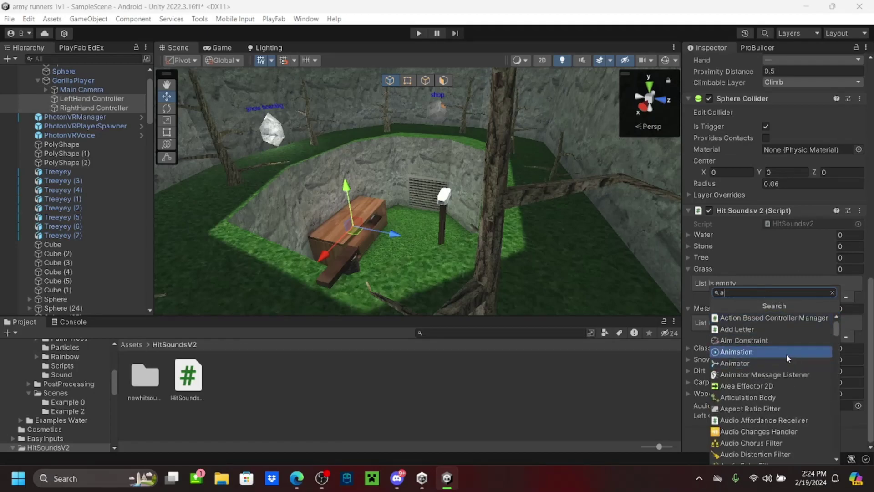
type("oudi")
key("BackSpace")
key("BackSpace")
key("BackSpace")
key("BackSpace")
type("udio")
scroll(766, 366, "down", 1)
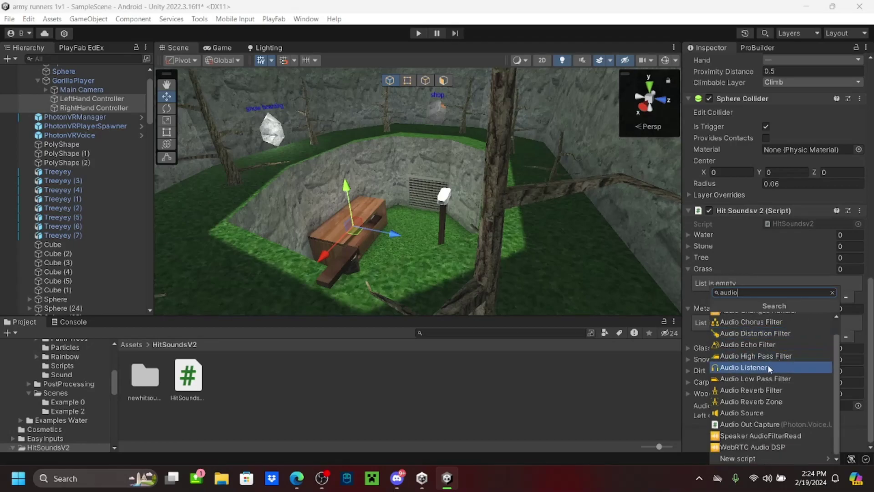
type("s")
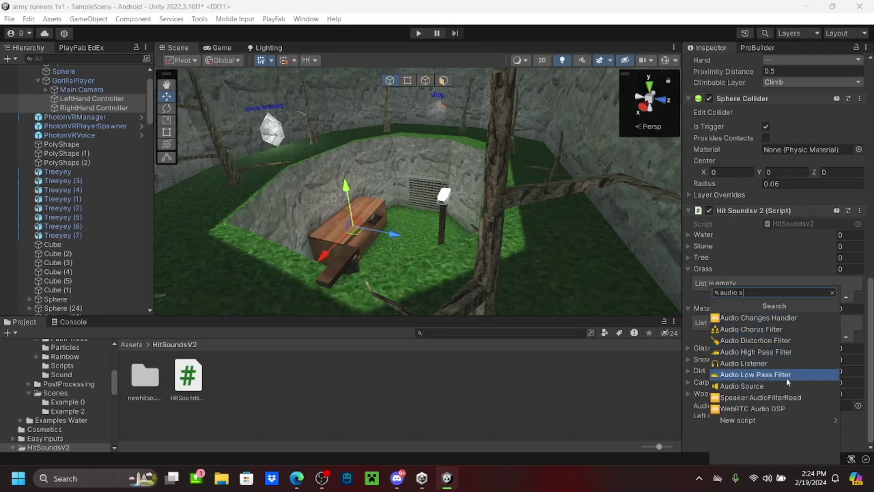
left_click(762, 386)
scroll(791, 300, "down", 3)
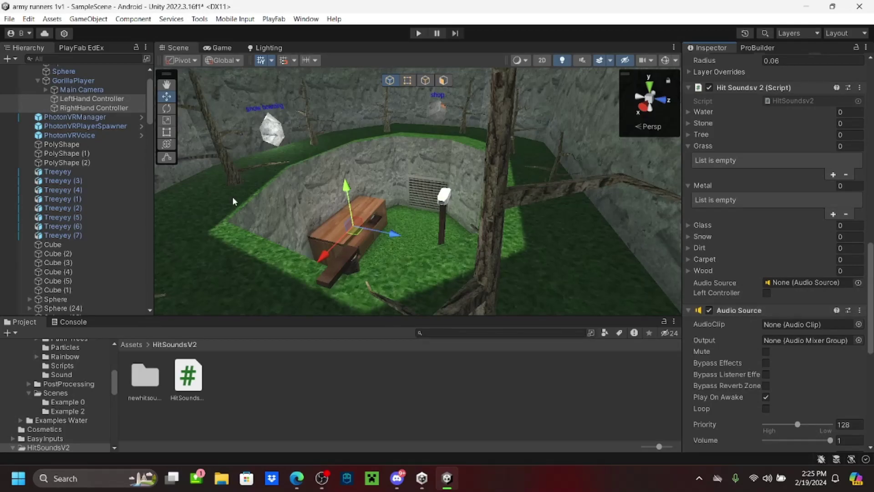
Step: Link each hand controller's own Audio Source into its Hit Soundsv2 script
left_click_drag(88, 100, 790, 287)
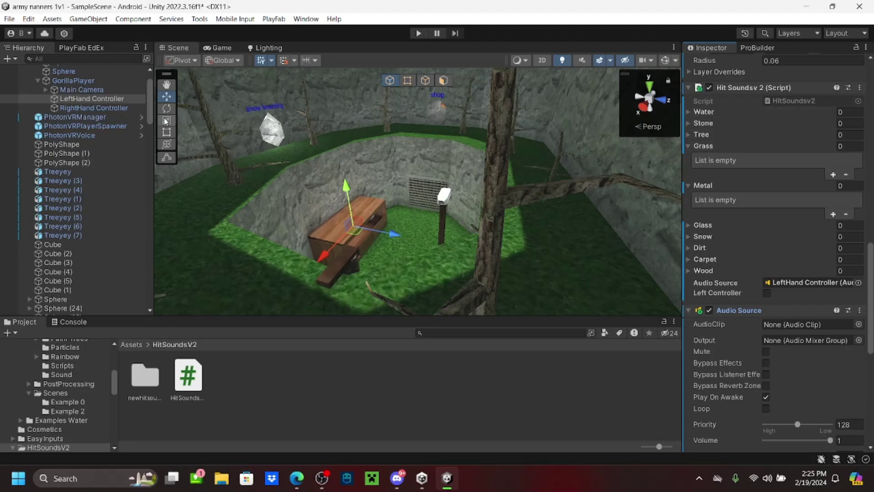
left_click(94, 107)
left_click_drag(738, 310, 804, 287)
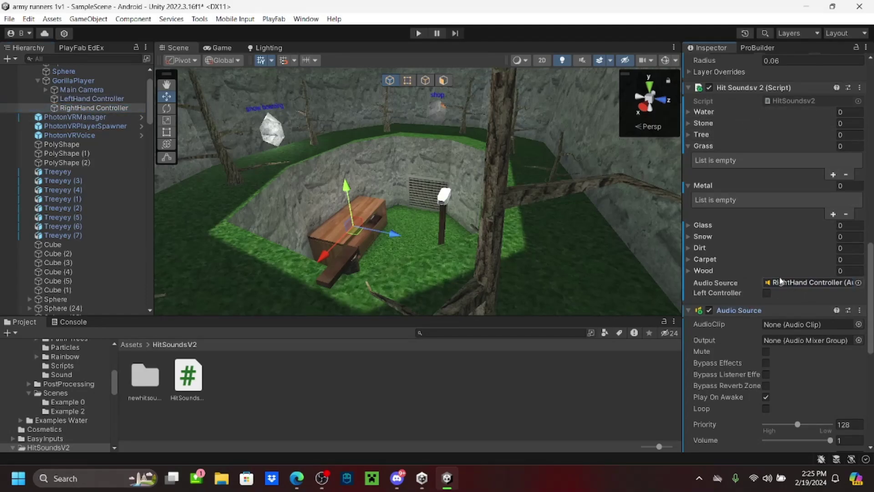
left_click(91, 99)
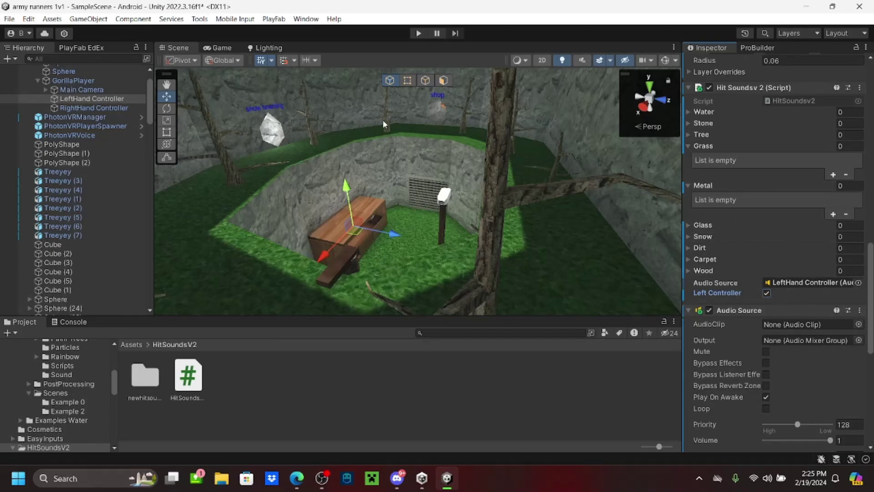
Step: On the RightHand Controller, collapse the empty Metal and Grass lists in Hit Soundsv2
left_click(93, 109)
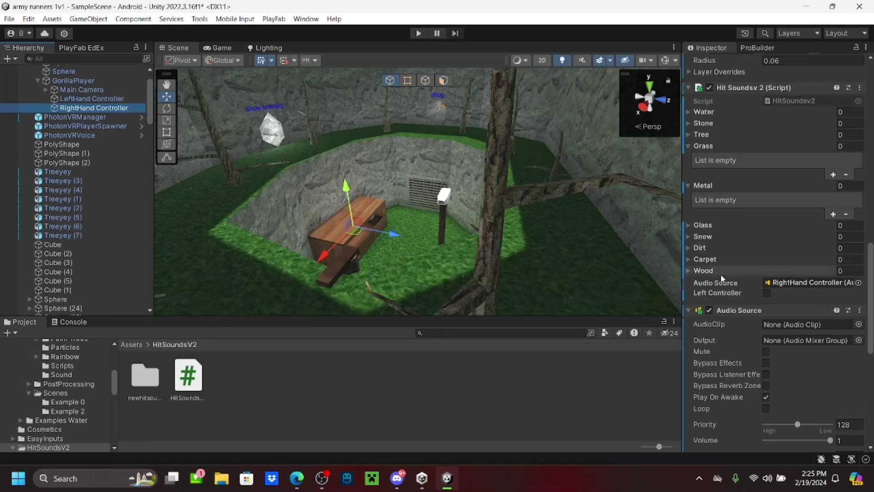
scroll(725, 274, "down", 3)
scroll(726, 277, "up", 5)
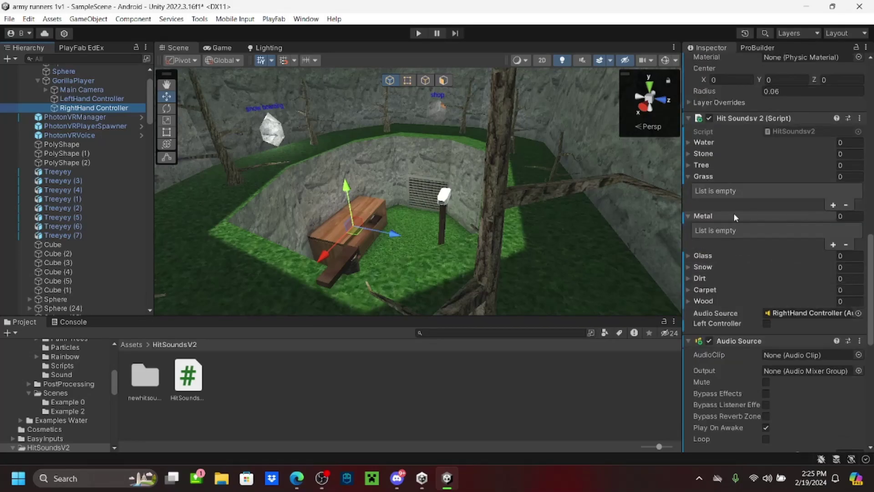
left_click(689, 215)
left_click(687, 177)
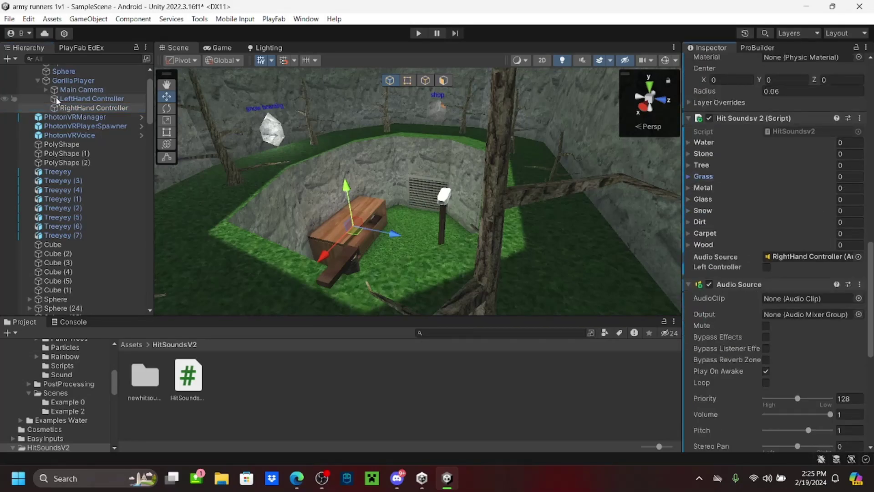
Step: Select the PolyShape (1) and PolyShape (2) grass ground meshes and tag them Grass
left_click(77, 101, "shift")
scroll(760, 236, "up", 10)
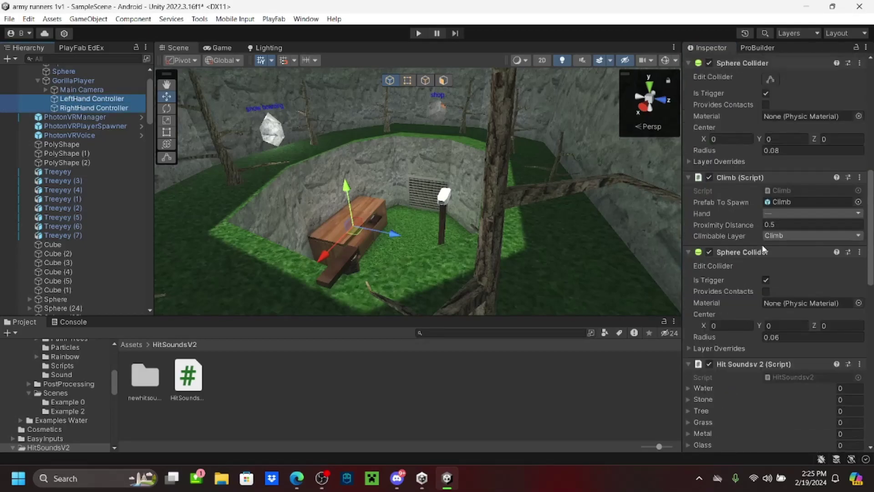
scroll(760, 267, "down", 8)
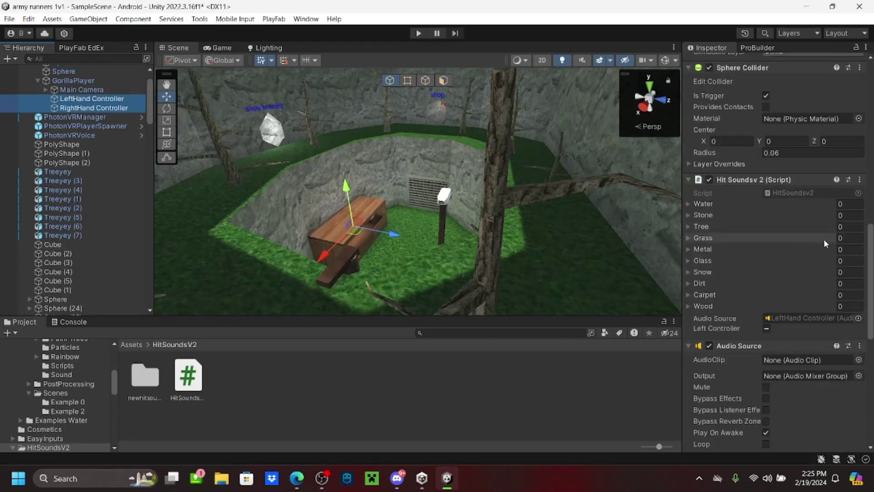
right_click_drag(461, 188, 455, 217)
key("w")
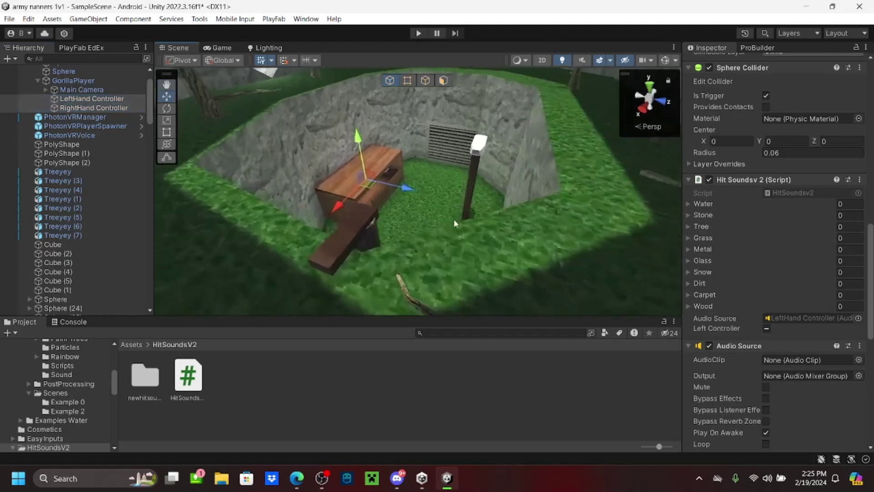
left_click(470, 198)
left_click(600, 160, "shift")
scroll(590, 143, "down", 6)
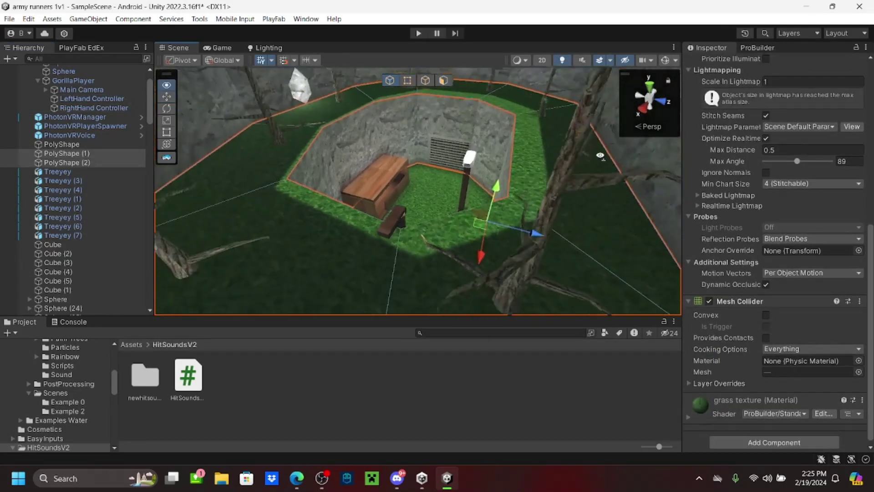
right_click_drag(478, 145, 476, 138)
left_click_drag(475, 138, 545, 153, "alt")
scroll(793, 253, "up", 10)
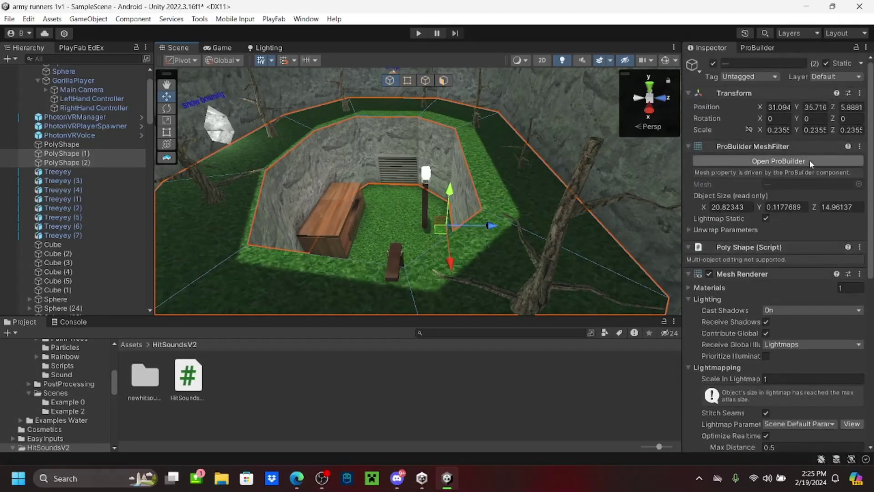
left_click(751, 76)
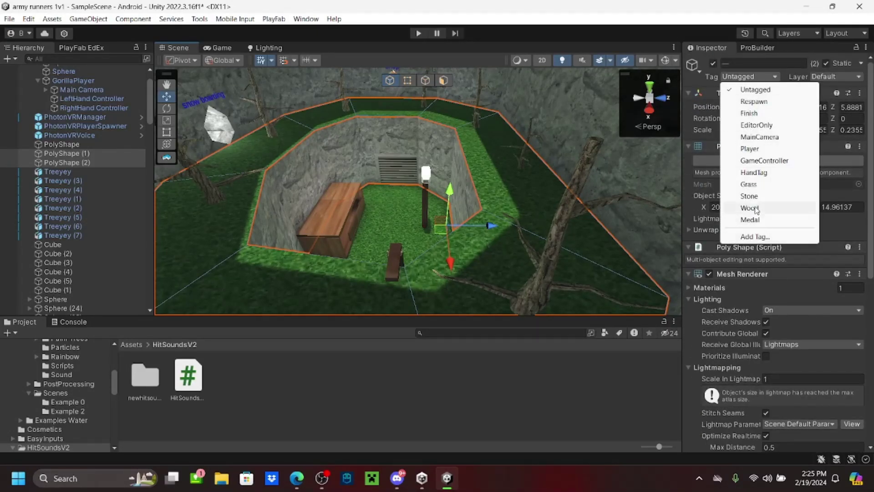
left_click(754, 185)
Step: Reselect both grass ground meshes to check their tag, then deselect them
right_click_drag(487, 151, 464, 147)
left_click(510, 155)
scroll(491, 146, "up", 5)
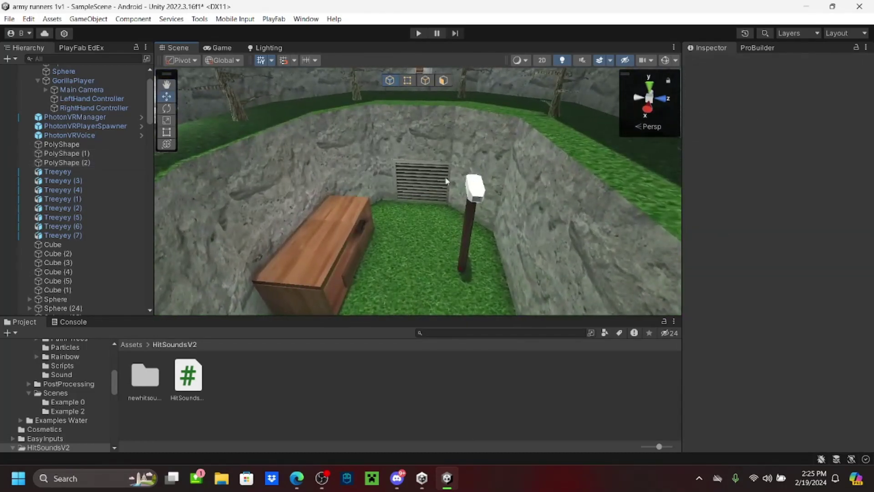
scroll(431, 184, "up", 4)
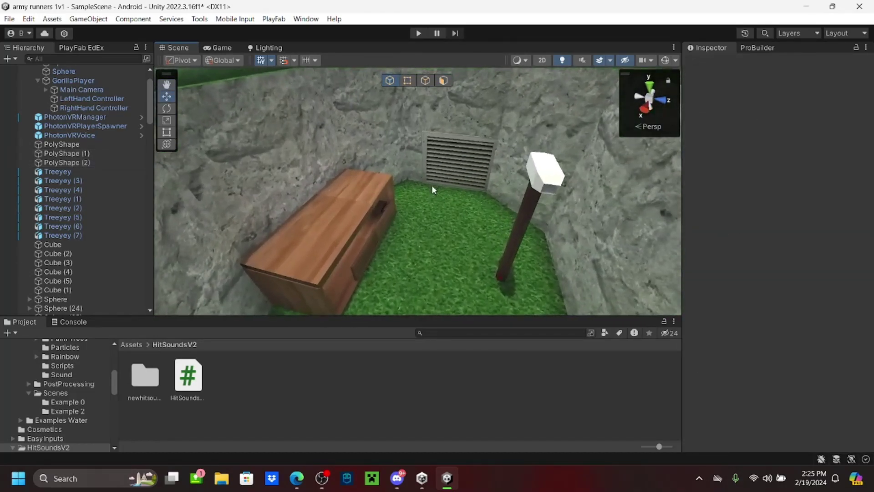
scroll(431, 185, "down", 8)
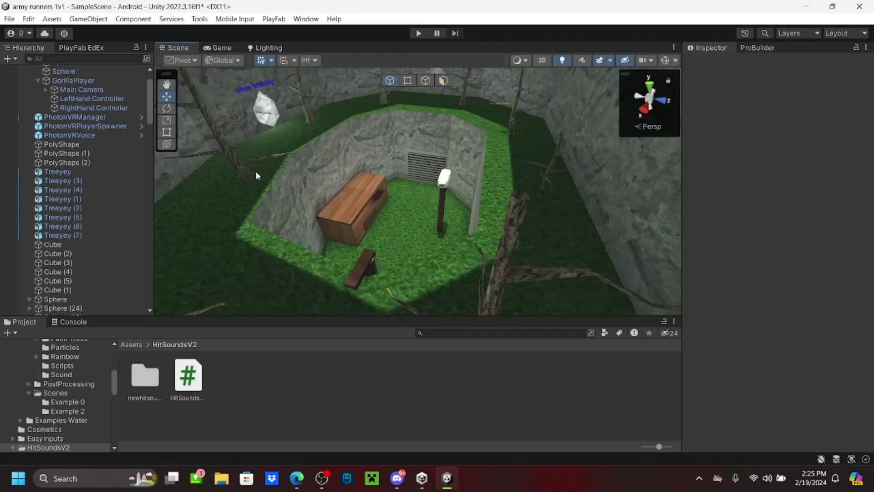
left_click(411, 249)
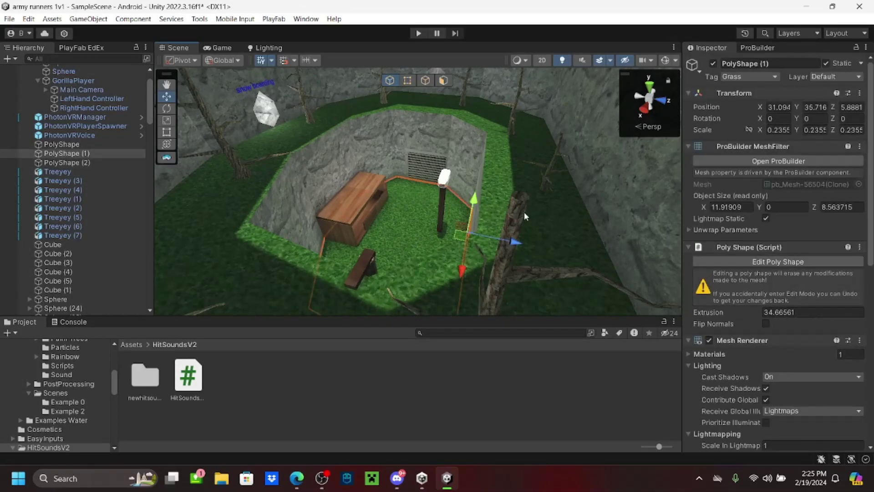
left_click(558, 215, "shift")
left_click_drag(499, 163, 462, 152, "alt")
left_click(526, 191)
Step: Select both hand controllers and add three empty slots to the Hit Soundsv2 Grass list
scroll(94, 119, "up", 3)
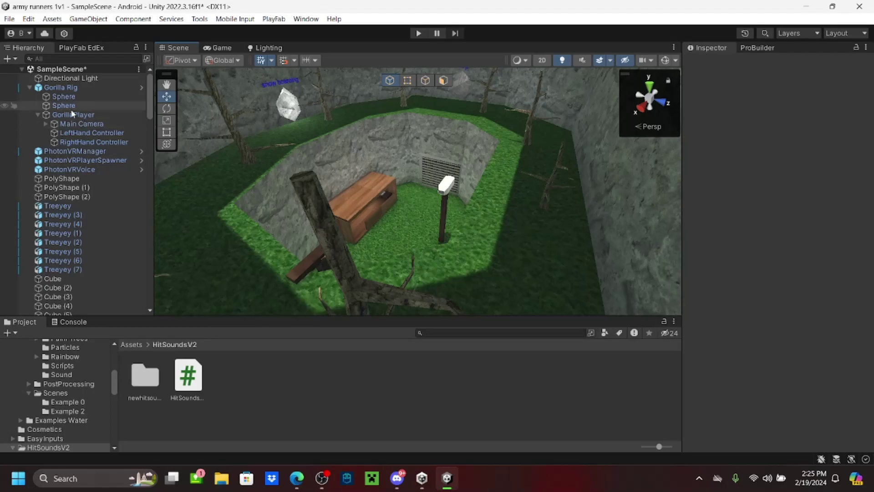
left_click(84, 133)
left_click(86, 142, "shift")
scroll(777, 250, "down", 10)
scroll(752, 349, "down", 5)
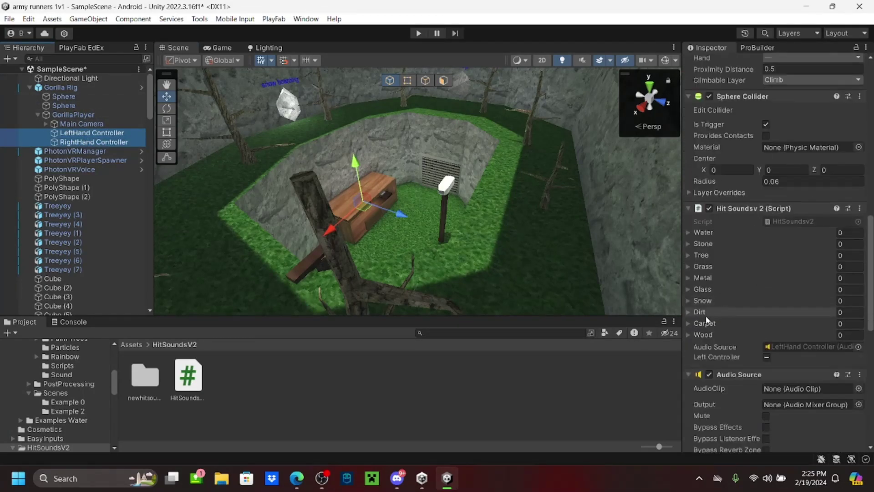
left_click(687, 267)
scroll(818, 315, "down", 3)
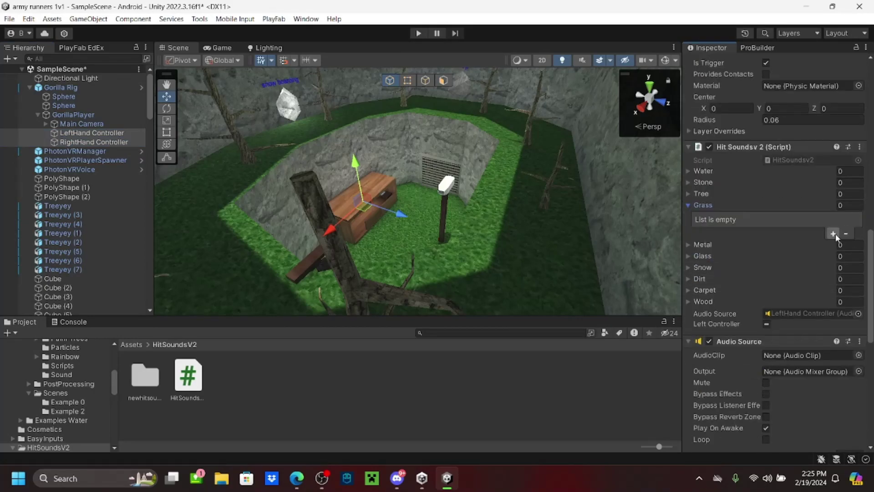
left_click(833, 234)
left_click(832, 234)
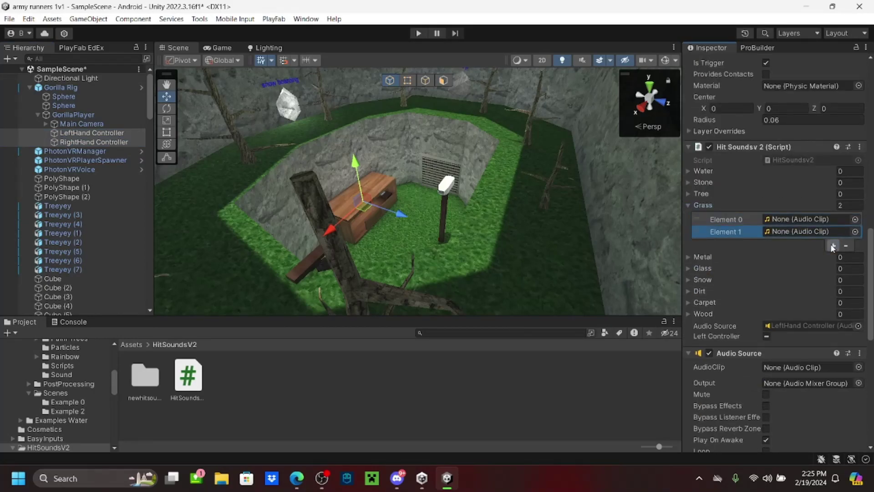
left_click(831, 245)
Step: Drag Grass1, grass2 and Grass3 from the newhitsounds folder into the three Grass slots
double_click(145, 376)
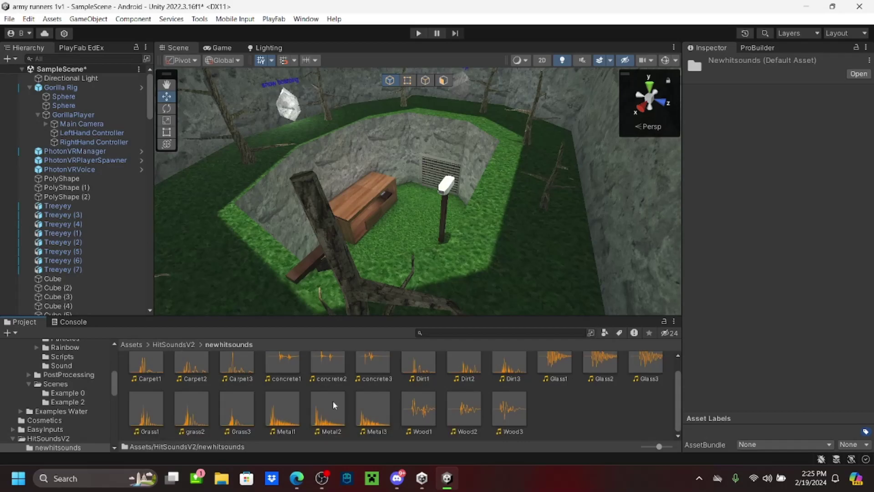
left_click(85, 133)
left_click(86, 152, "shift")
left_click(96, 142)
left_click(98, 136, "shift")
scroll(829, 273, "down", 10)
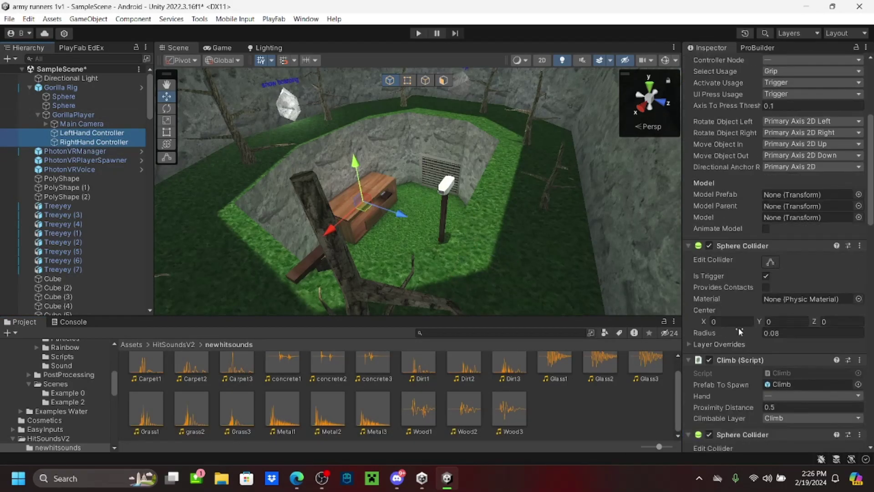
scroll(788, 298, "down", 12)
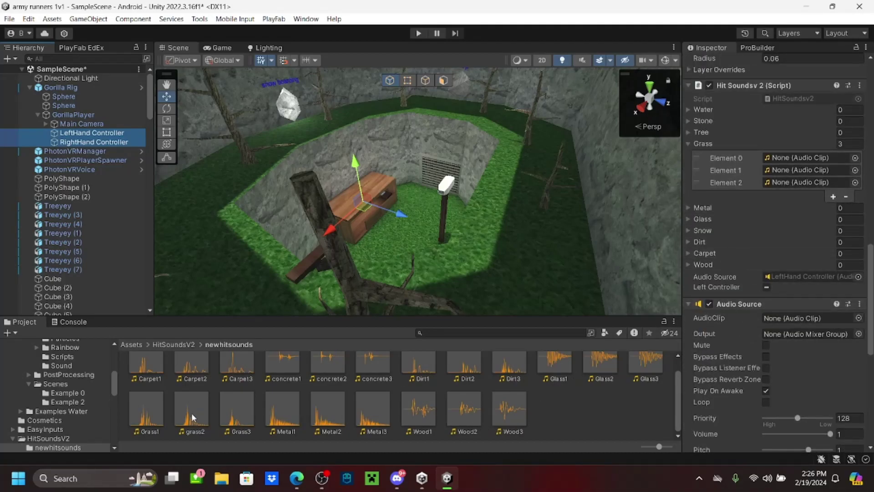
left_click_drag(155, 416, 782, 158)
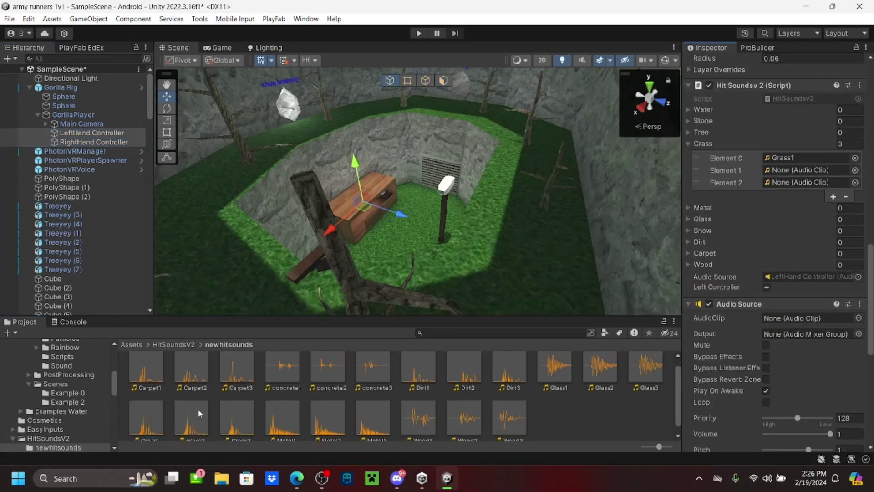
left_click_drag(197, 414, 783, 170)
scroll(233, 402, "down", 1)
left_click_drag(233, 402, 782, 182)
scroll(782, 182, "up", 3)
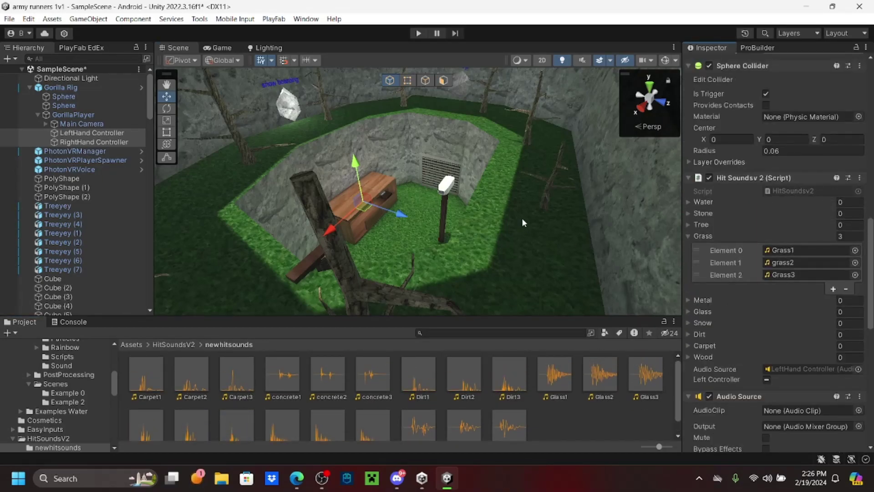
Step: Fly the scene view toward the grass pit
key("w")
right_click_drag(523, 223, 473, 177)
key("s")
scroll(477, 180, "down", 2)
scroll(512, 202, "up", 1)
Step: Enter Play mode and move GorillaPlayer to about X 2.04, Z 2.52 in the Scene view
left_click(419, 33)
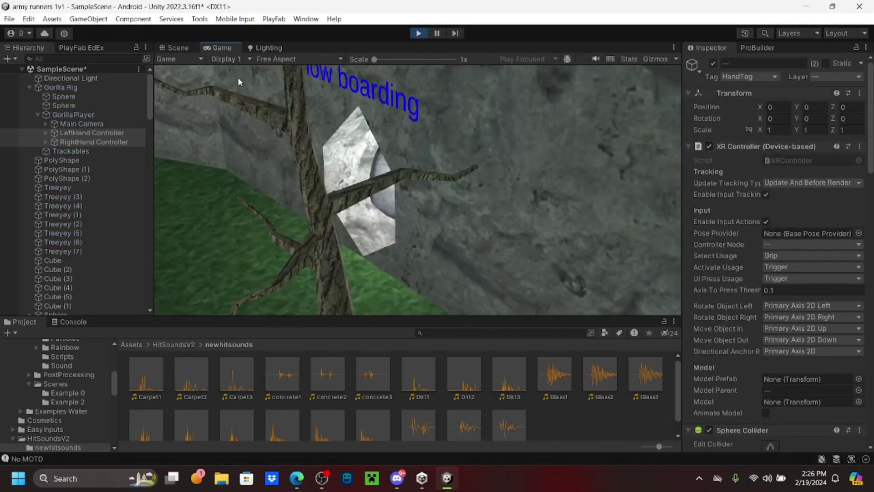
left_click(178, 47)
right_click_drag(282, 119, 167, 128)
left_click(89, 113)
key("f")
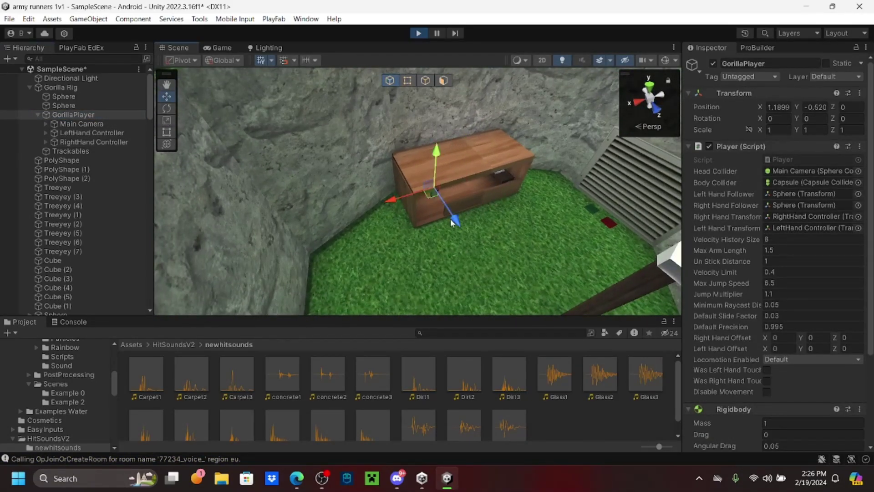
left_click_drag(452, 222, 498, 256)
left_click_drag(411, 216, 389, 224)
left_click_drag(446, 240, 472, 260)
Step: Lower the RightHand Controller onto the grass floor, then stop Play mode
right_click_drag(476, 261, 541, 182)
left_click(123, 142)
key("f")
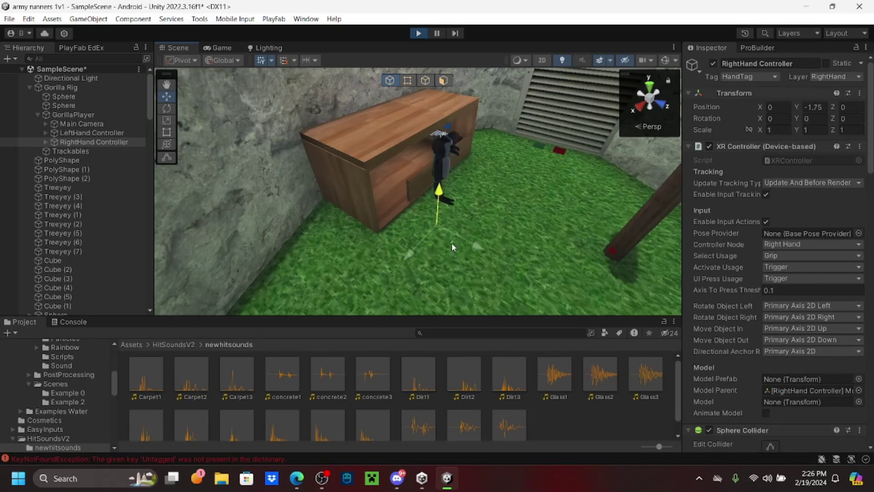
right_click_drag(461, 204, 339, 180)
left_click_drag(236, 188, 243, 210)
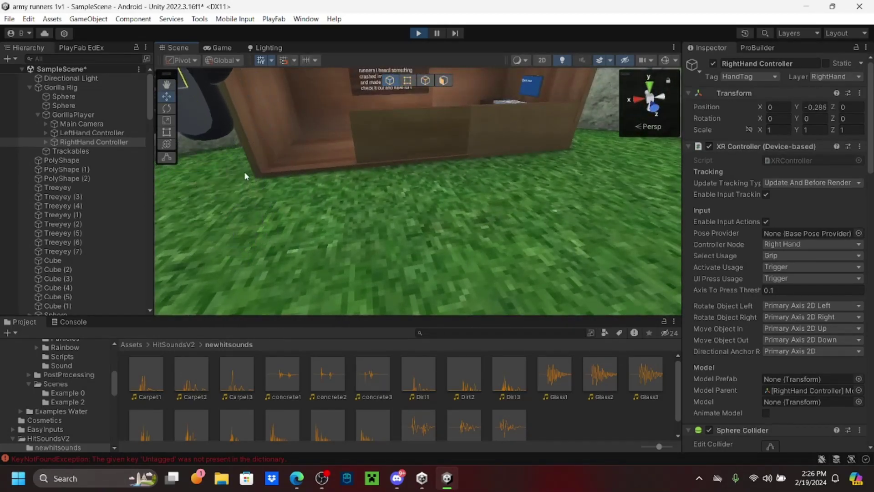
left_click(419, 33)
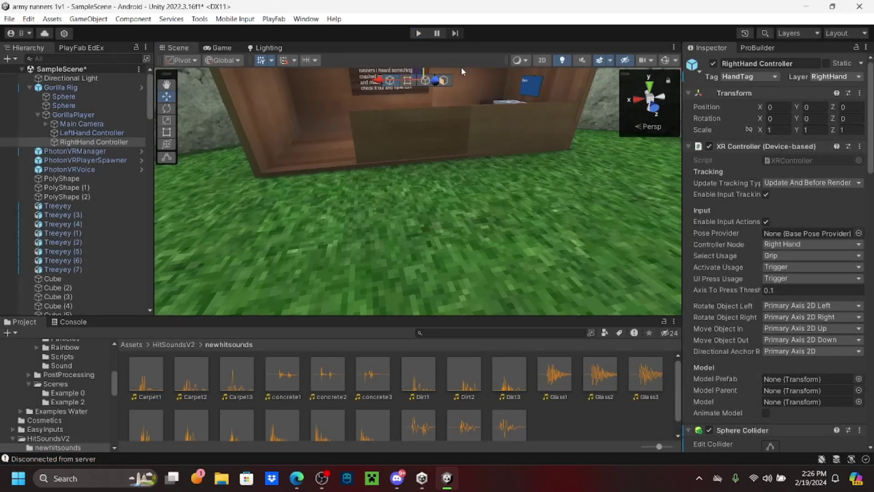